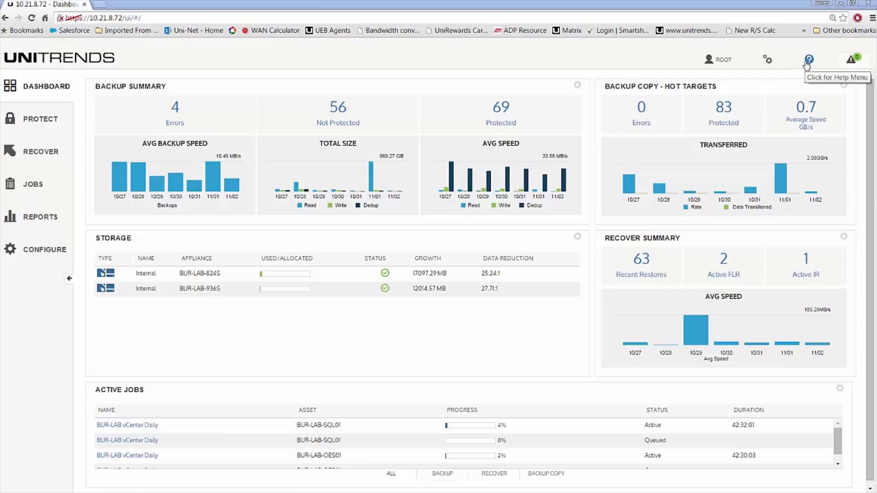
- Run the Product Tour past the Global Menu tip, then close it at Dashboard Tiles
click(808, 61)
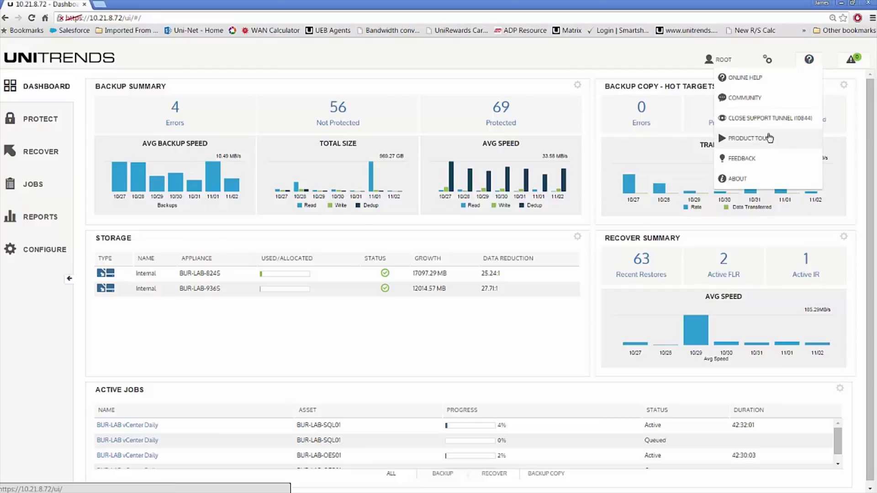
click(749, 139)
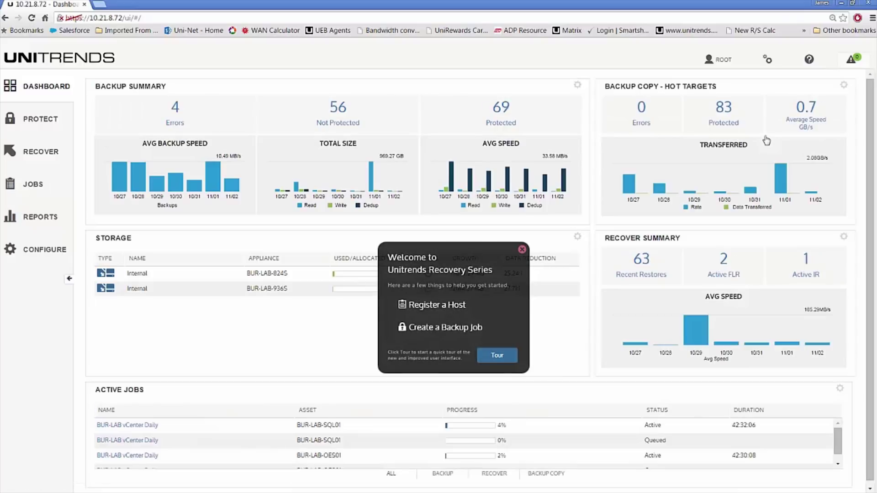
click(505, 359)
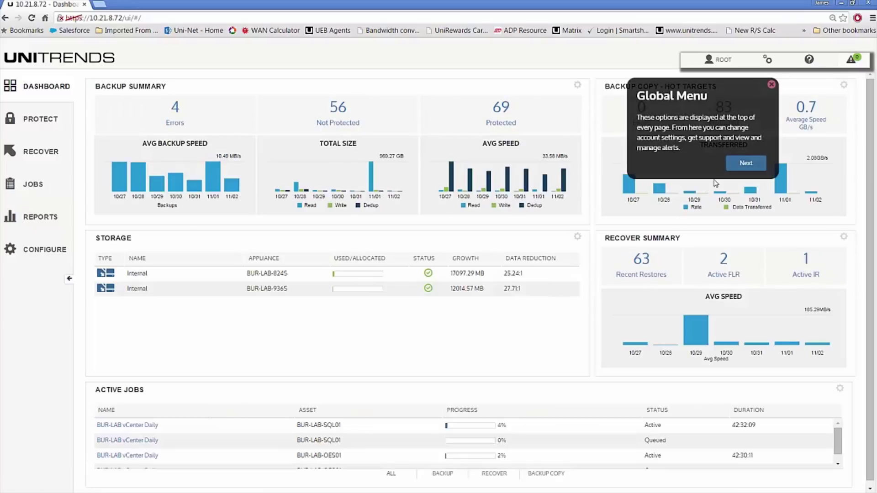
click(737, 166)
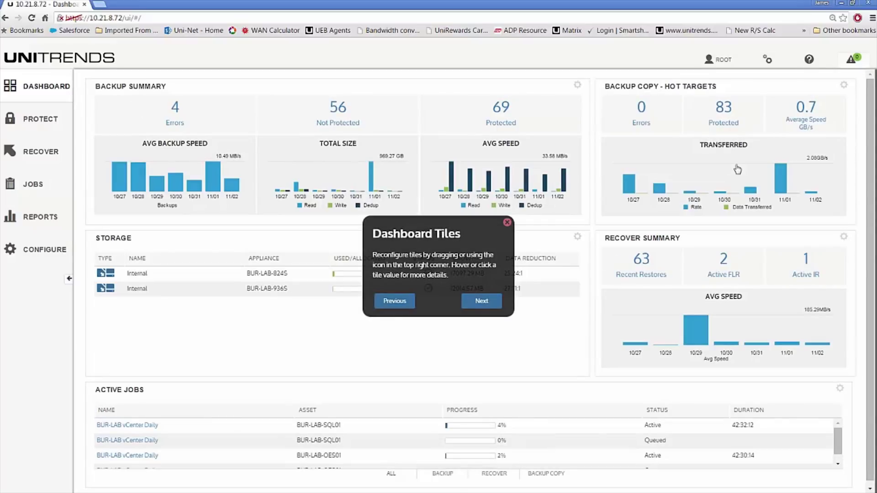
click(507, 223)
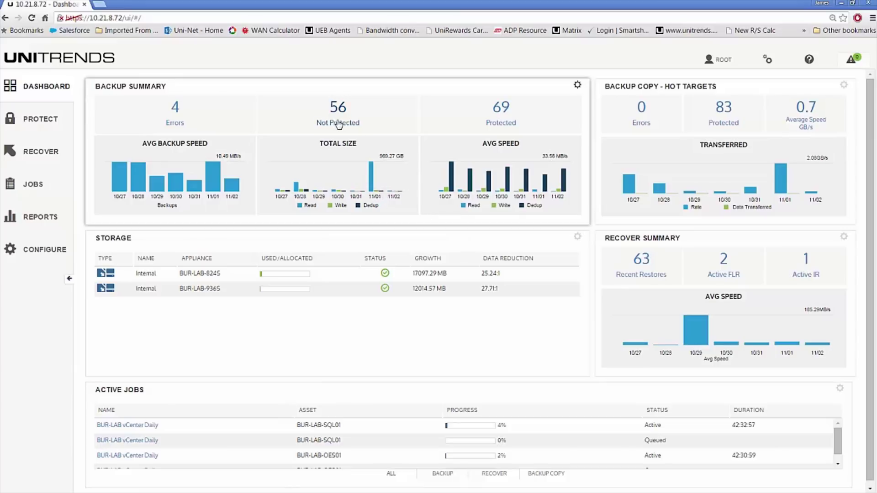
- Check the dashboard summary tooltips, then open Tile Preferences from the Backup Summary tile
mouse_move(338, 124)
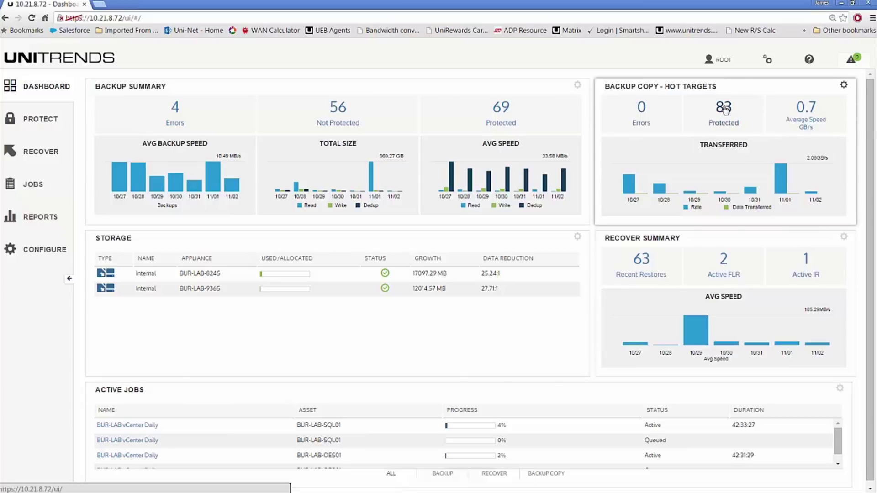
mouse_move(725, 108)
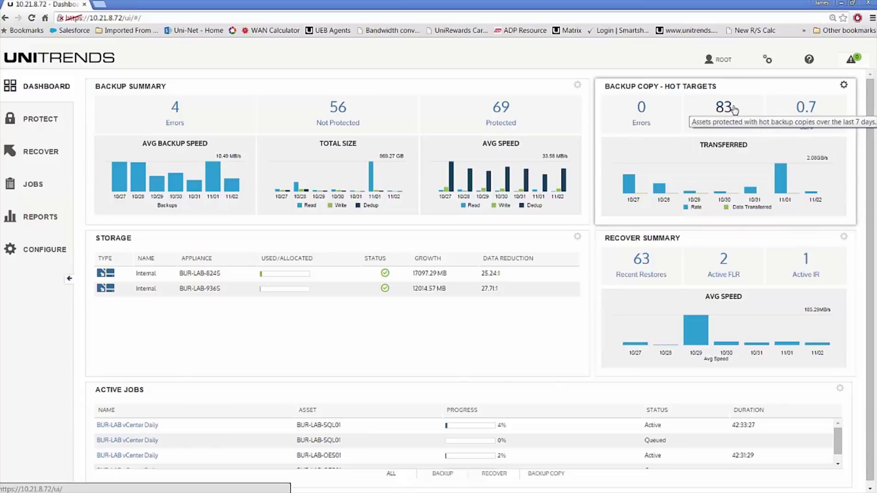
mouse_move(667, 114)
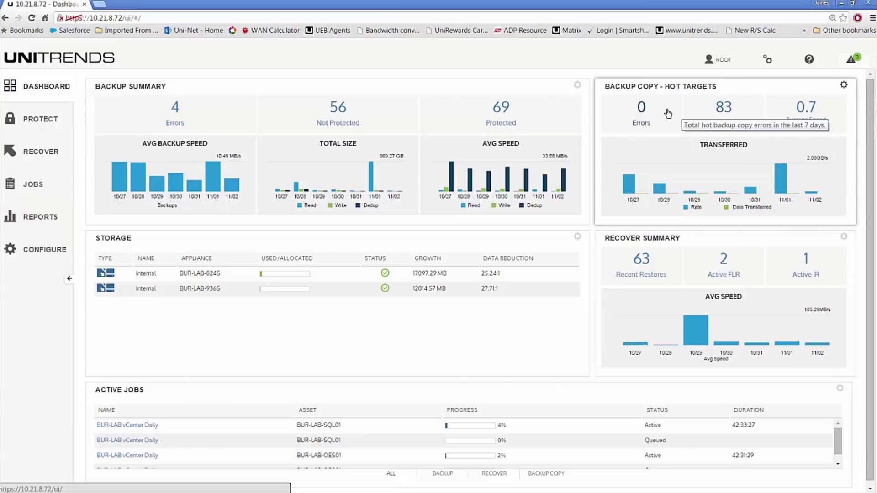
click(577, 88)
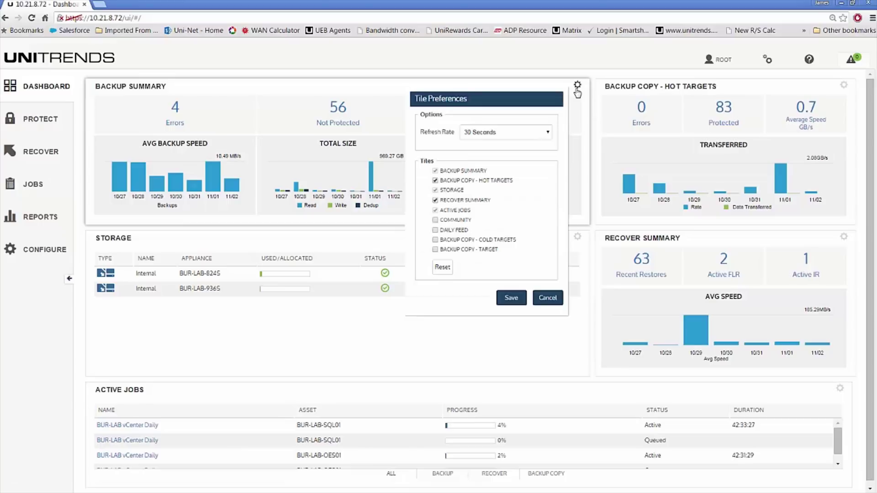
- Add the Community tile, save, and drag the Daily Feed tile to a new position
click(436, 220)
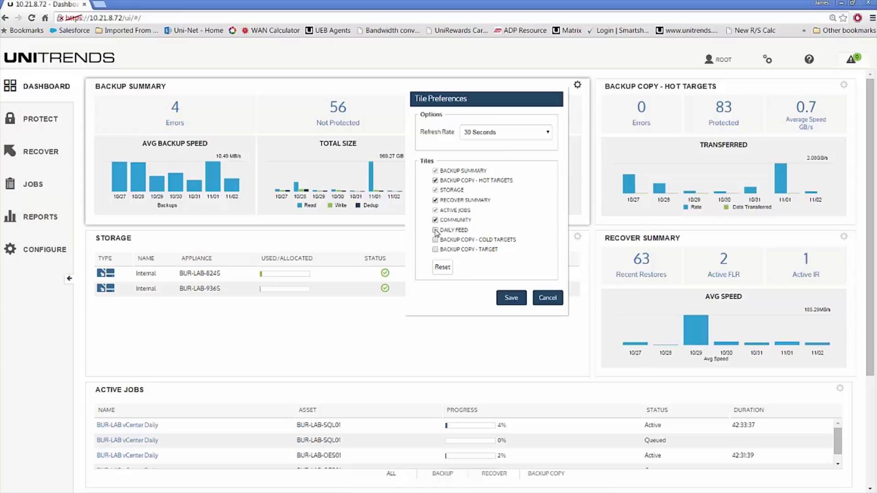
click(512, 298)
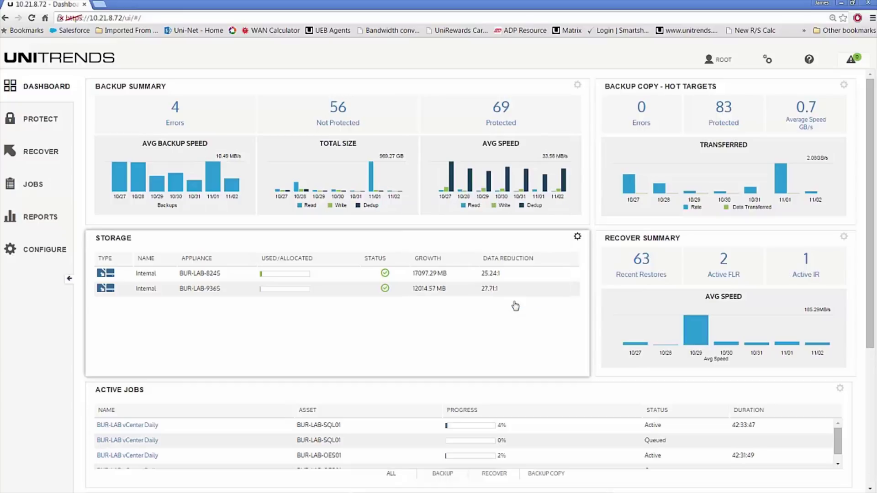
scroll(870, 260, down, 3)
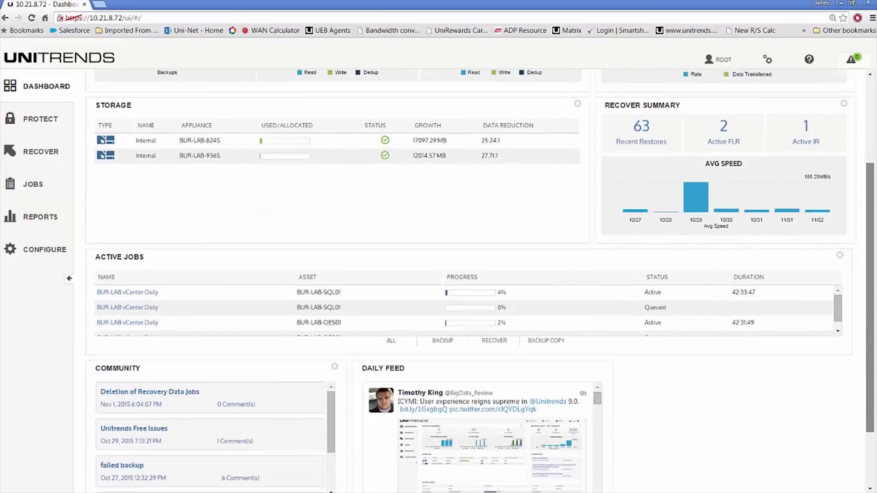
scroll(479, 283, down, 2)
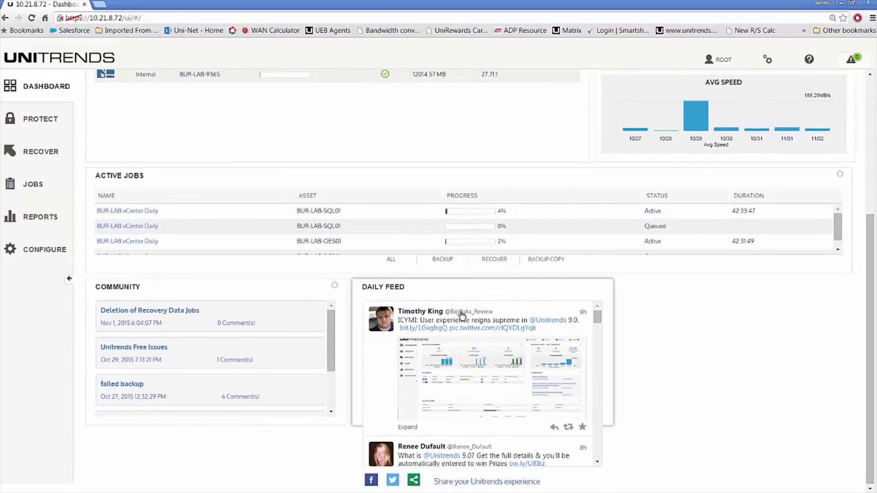
drag(449, 292, 562, 286)
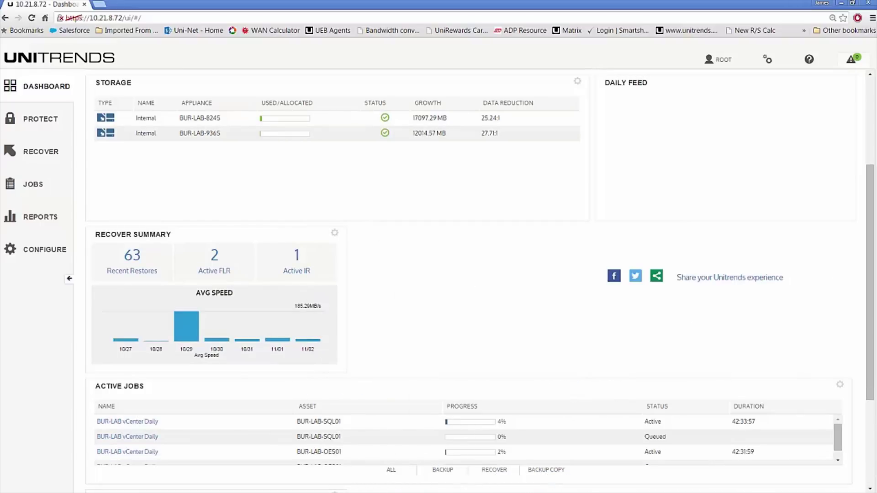
- Reset the dashboard tiles to their default layout in Tile Preferences
scroll(847, 185, up, 3)
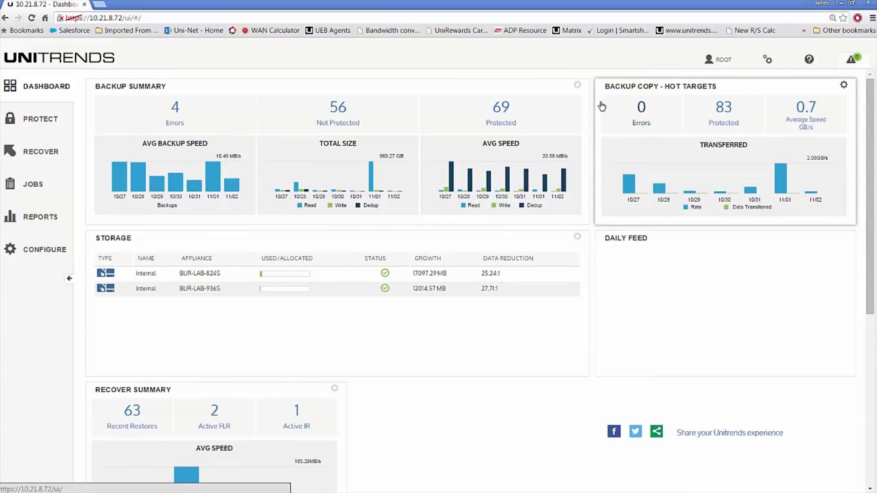
click(577, 87)
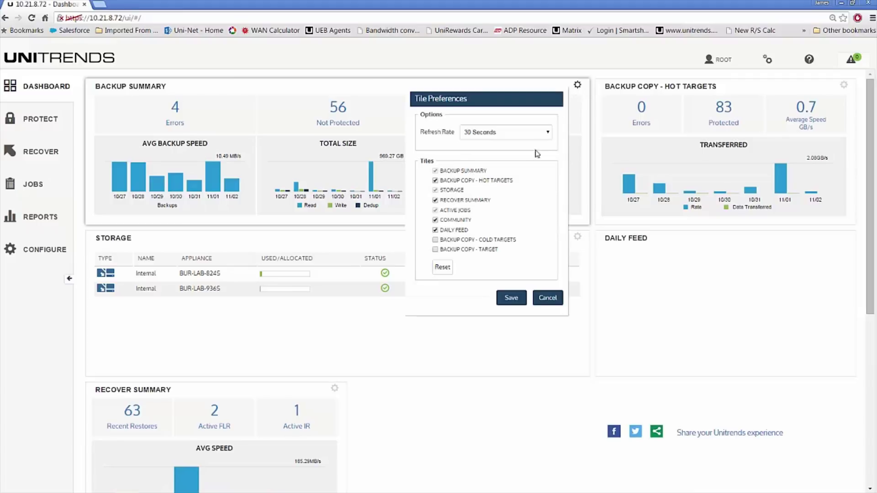
click(442, 268)
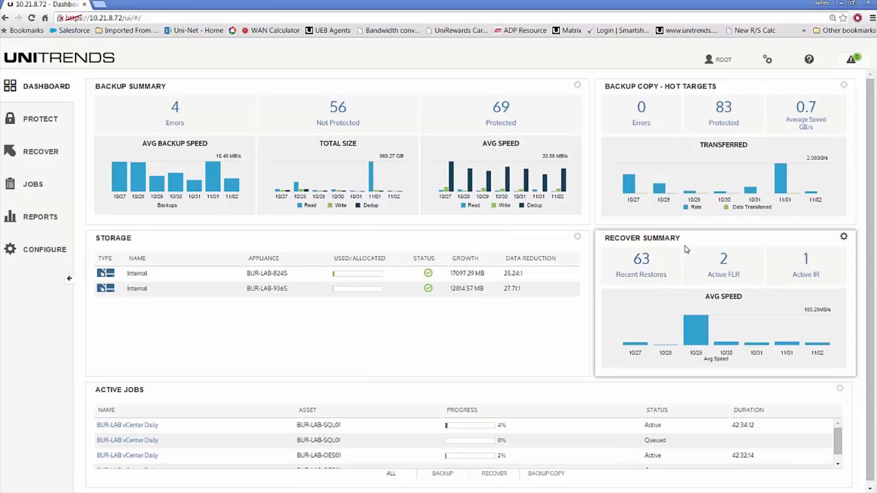
click(721, 67)
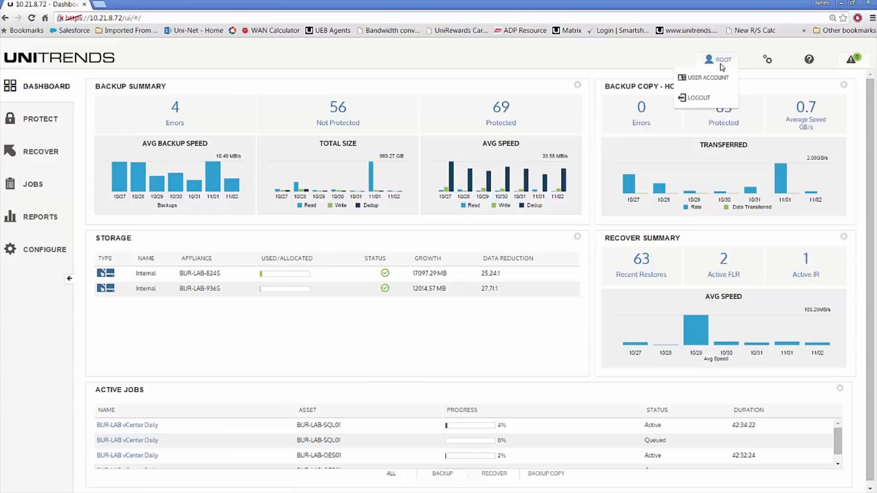
click(768, 60)
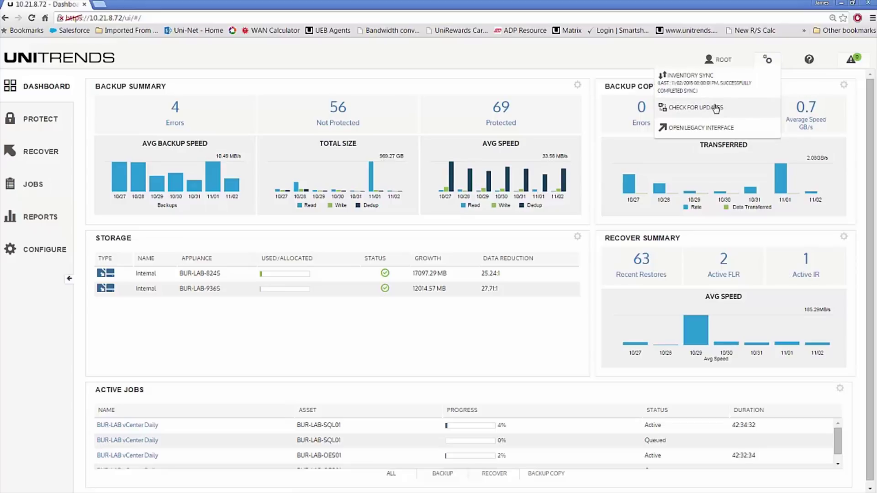
click(705, 131)
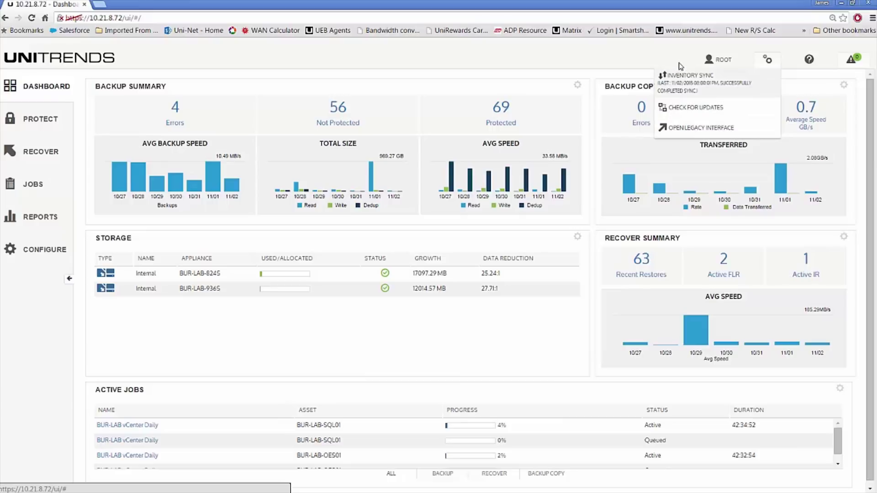
click(809, 61)
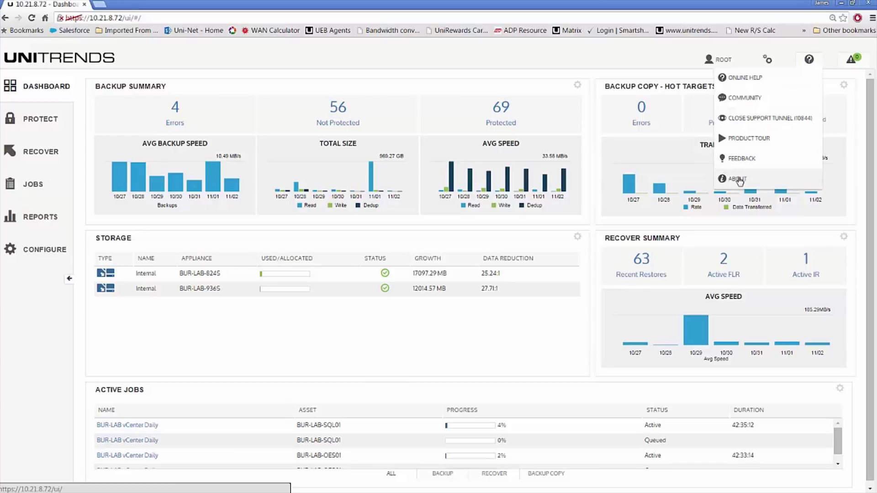
click(850, 63)
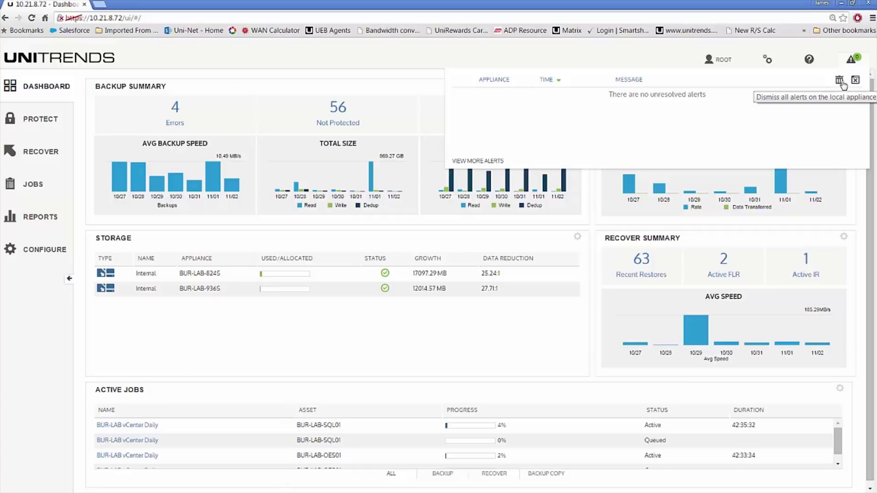
click(851, 60)
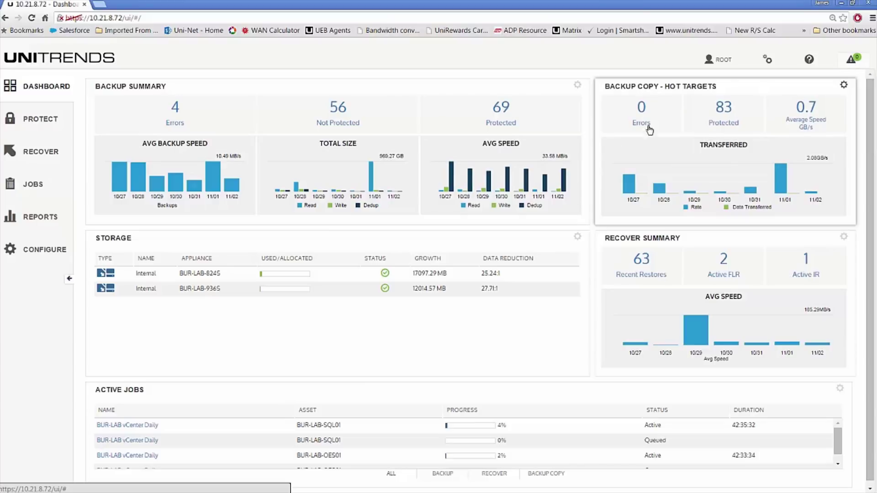
click(28, 121)
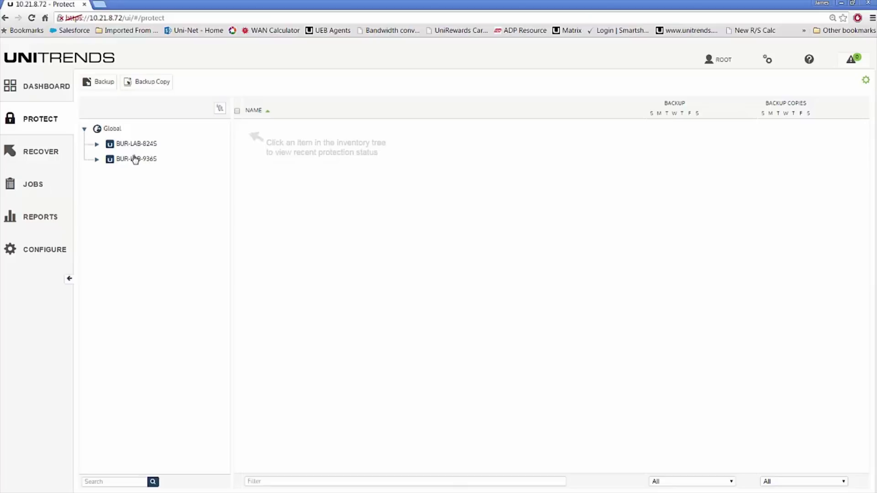
click(96, 145)
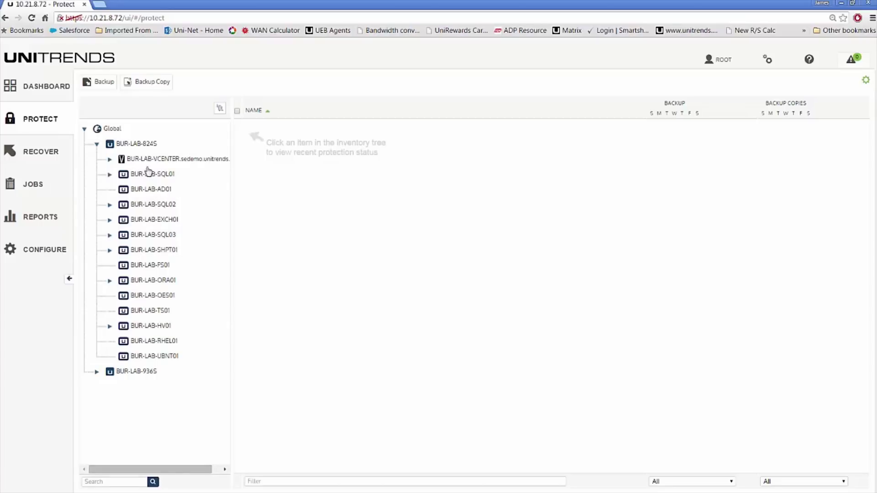
click(141, 147)
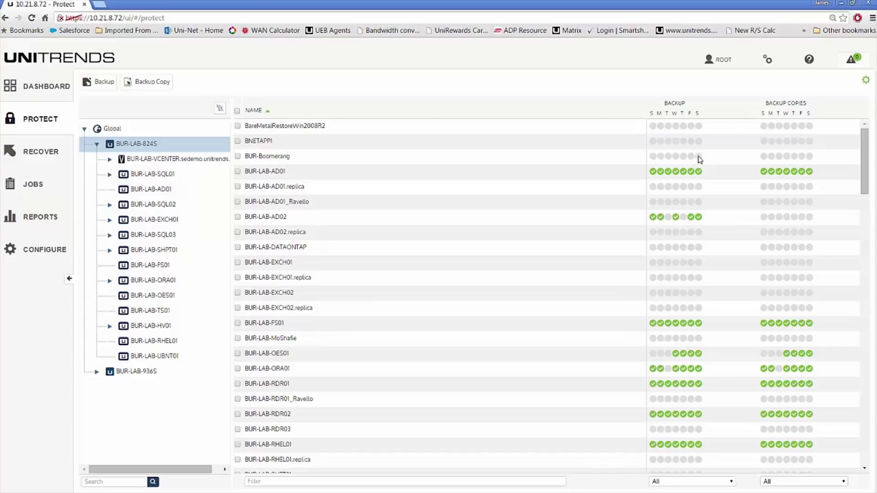
mouse_move(781, 156)
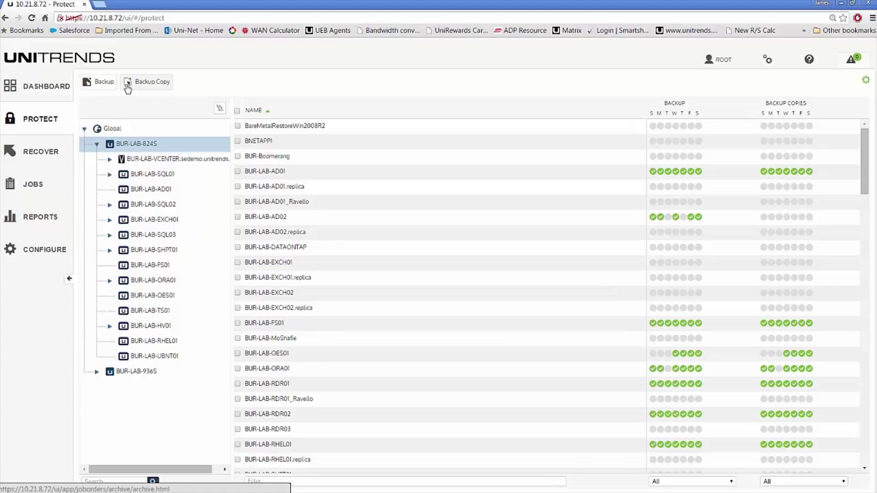
- Switch to the RECOVER section to show the Backup Catalog
click(30, 155)
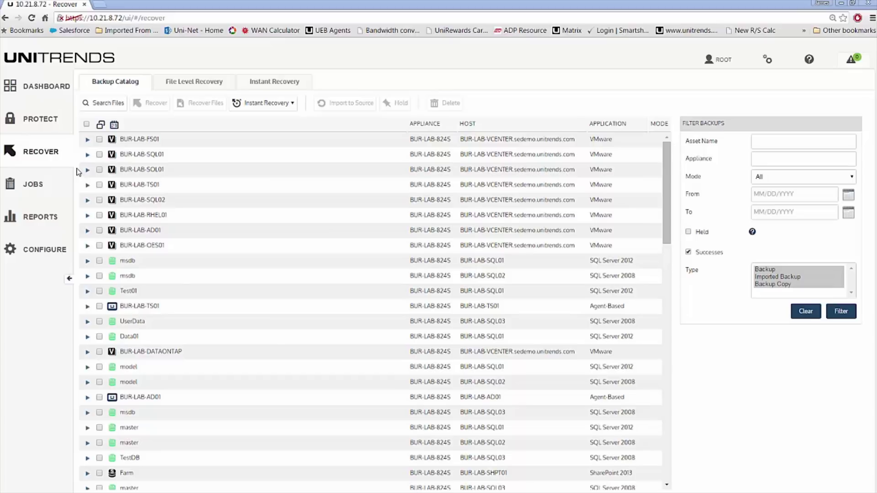
click(87, 140)
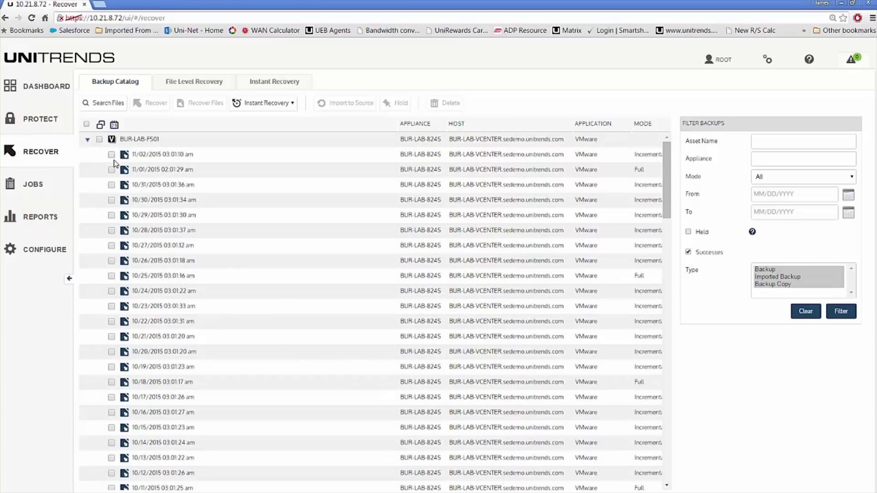
mouse_move(115, 194)
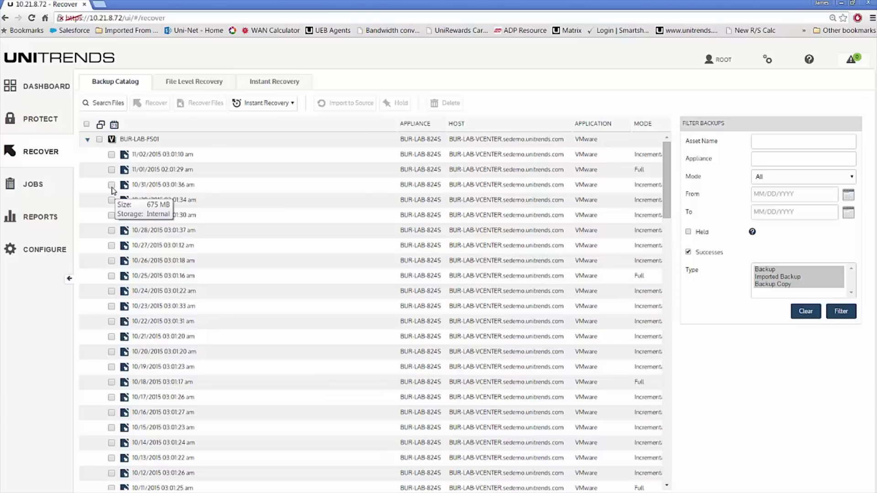
click(111, 185)
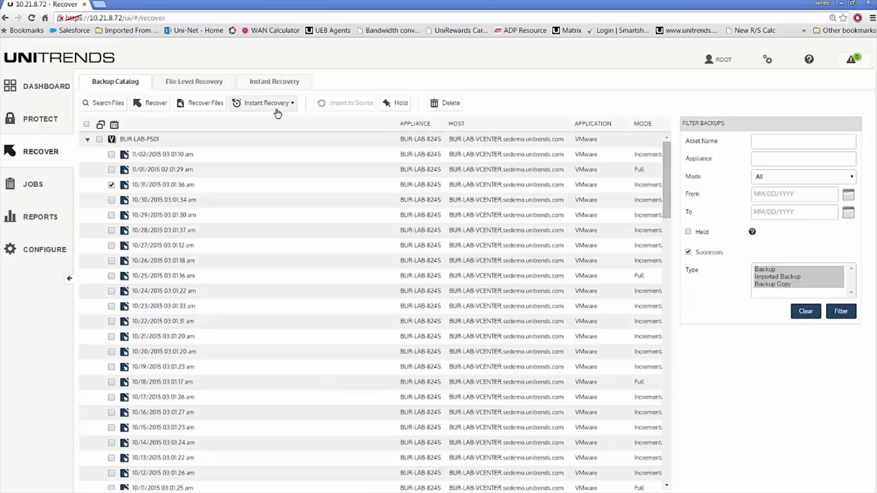
click(111, 185)
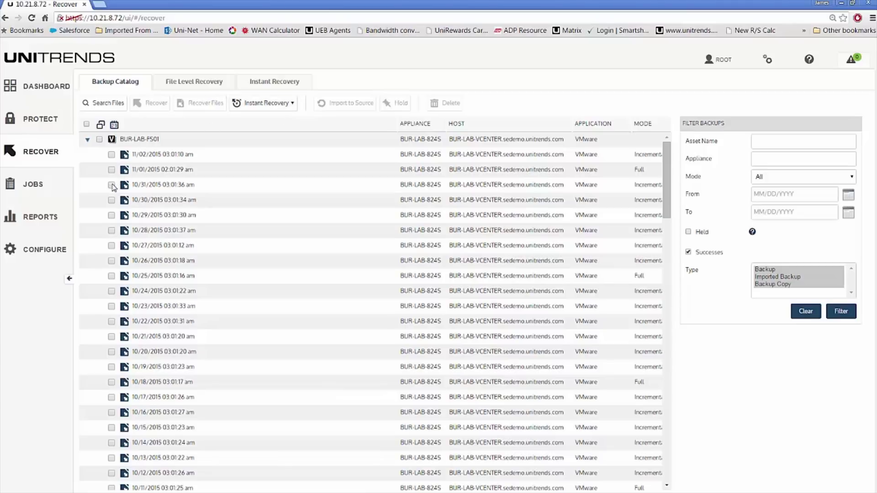
click(87, 140)
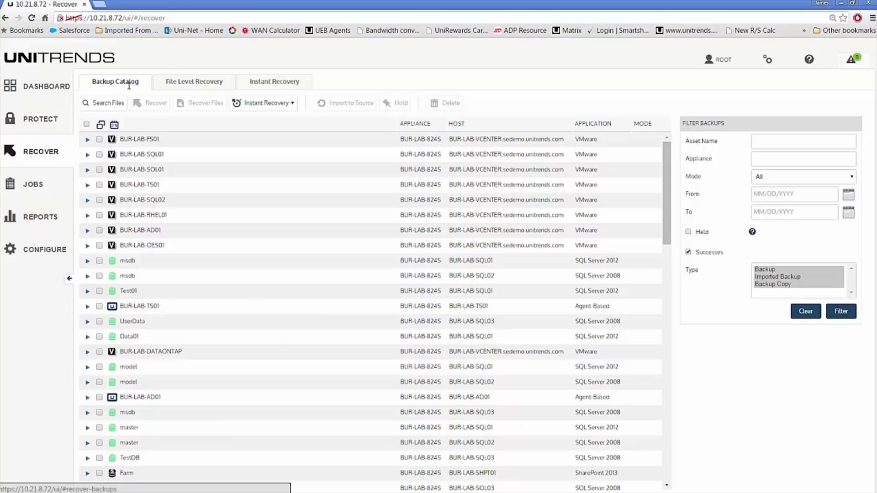
click(181, 85)
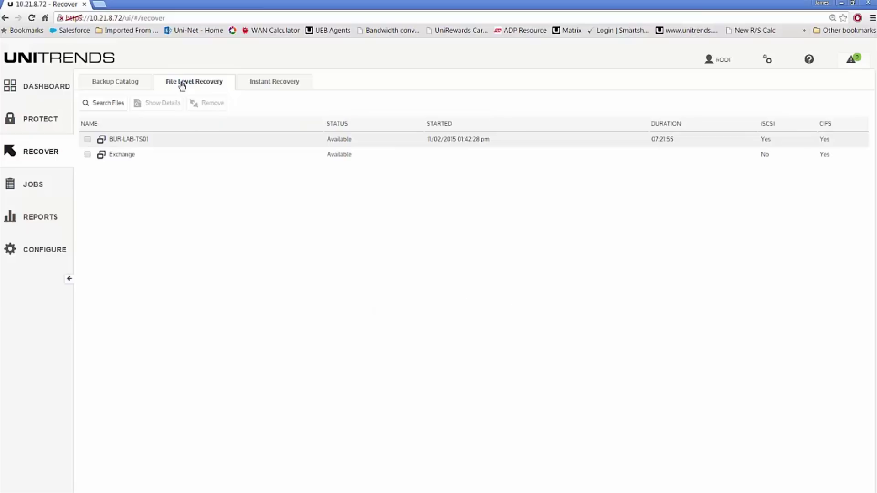
- View and close BUR-LAB-TS01's file-level recovery details, then show the Instant Recovery tab
click(88, 139)
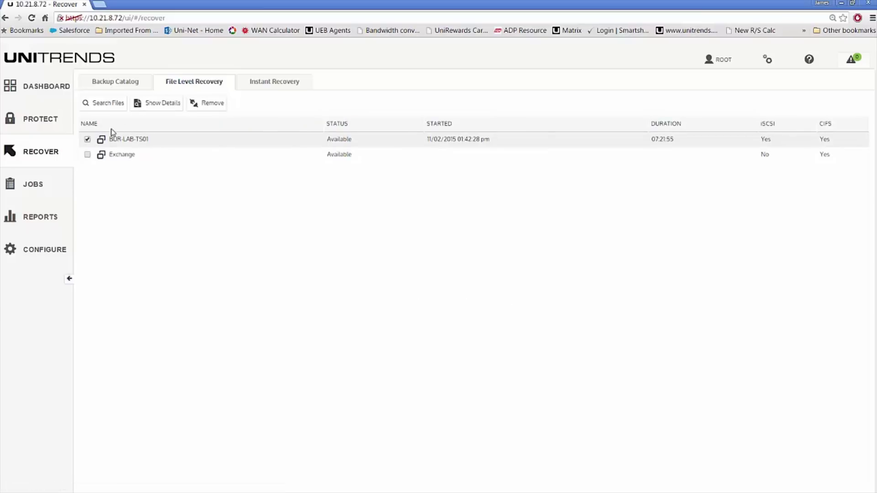
click(158, 104)
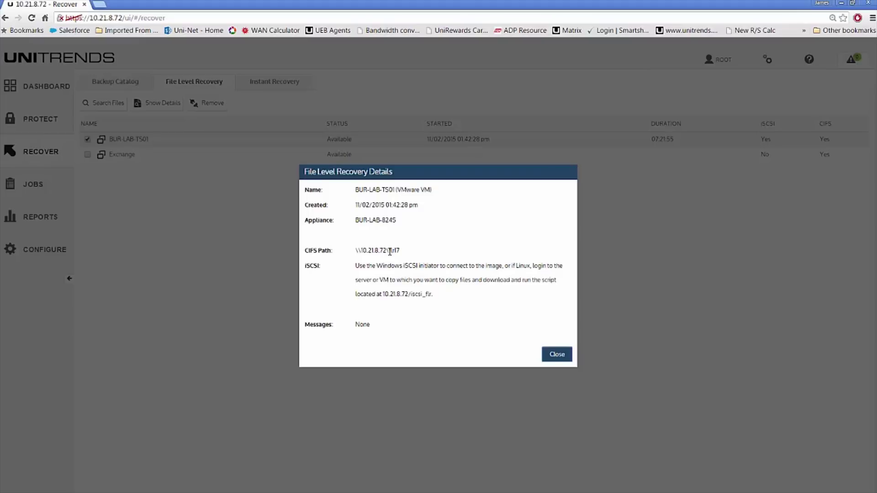
click(556, 355)
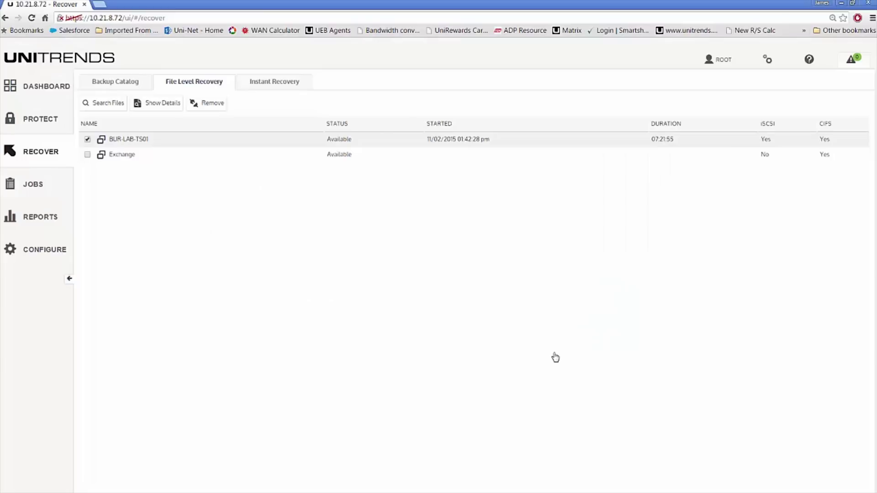
click(280, 87)
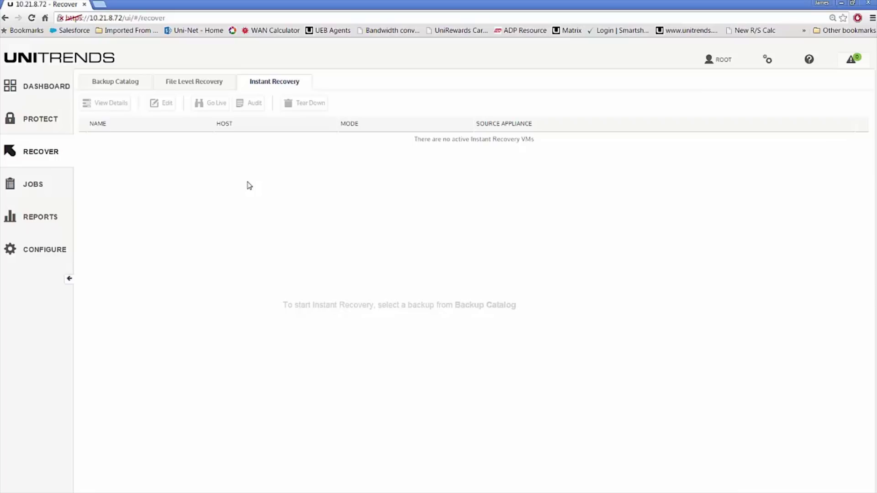
- Go to the JOBS section to display the Job Manager list
click(29, 187)
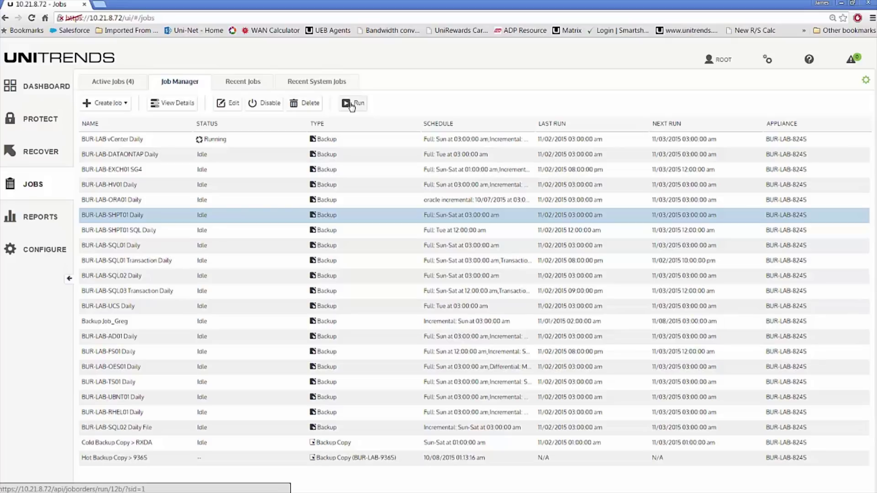
- Browse Create Job types, then list the 4 active jobs and select BUR-LAB-SQL01's vCenter Daily job
click(126, 106)
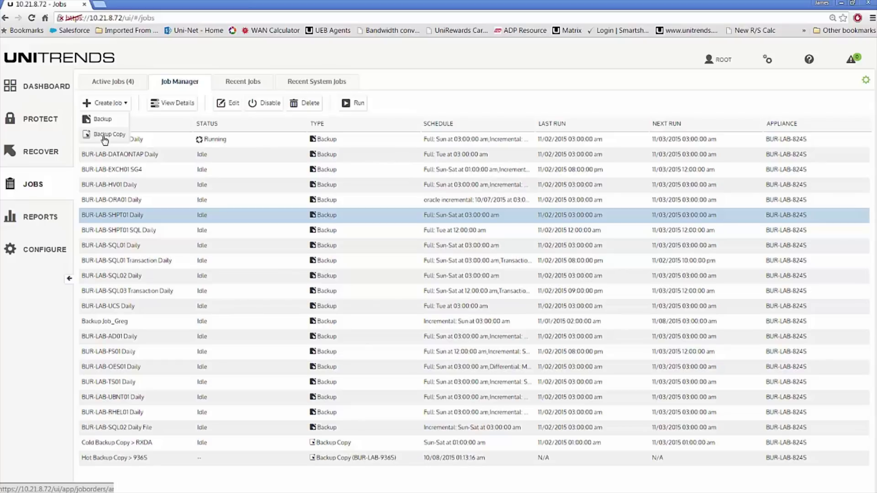
click(120, 84)
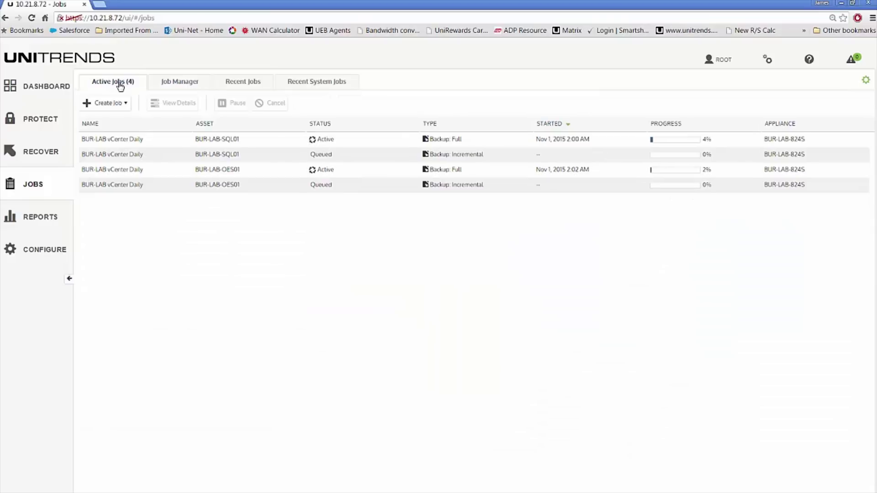
click(127, 145)
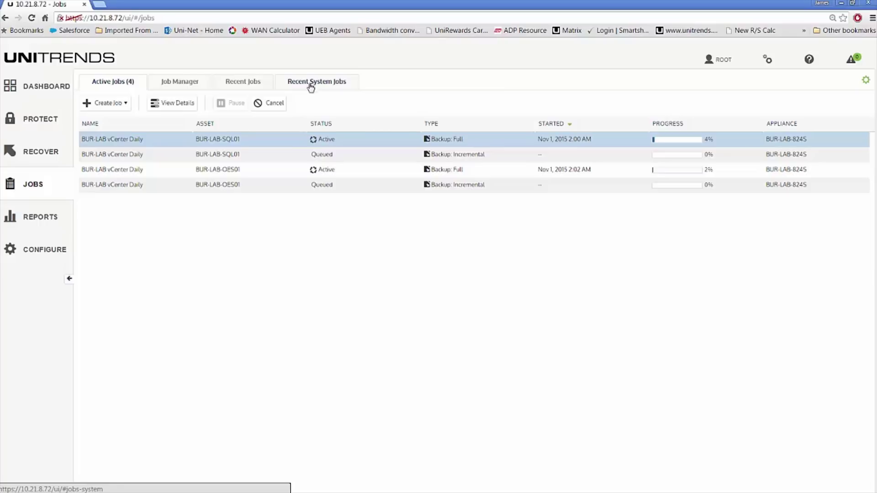
- Go to the REPORTS section to list the available backup reports
click(32, 219)
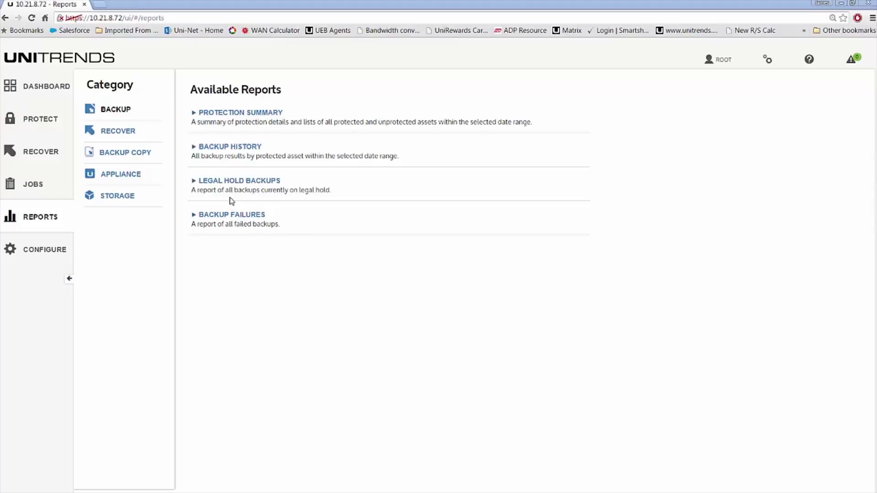
- Set the Backup History start date to 10/26/2015 and generate the report
click(232, 149)
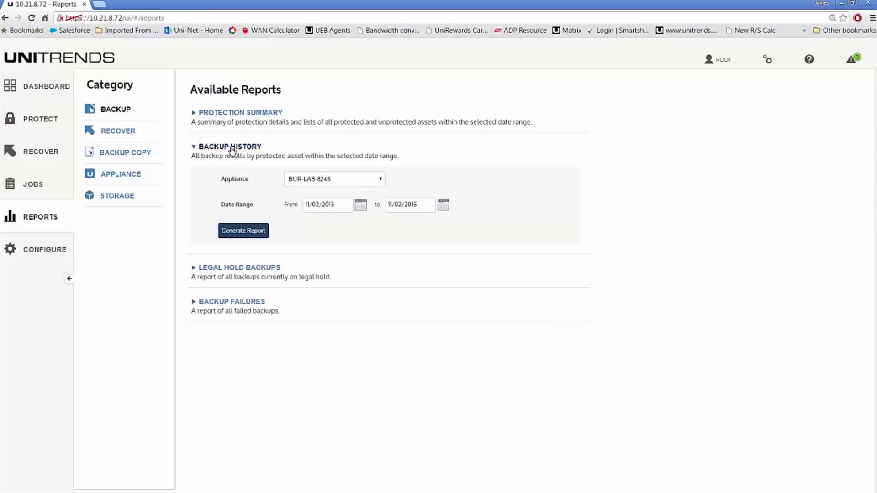
click(360, 205)
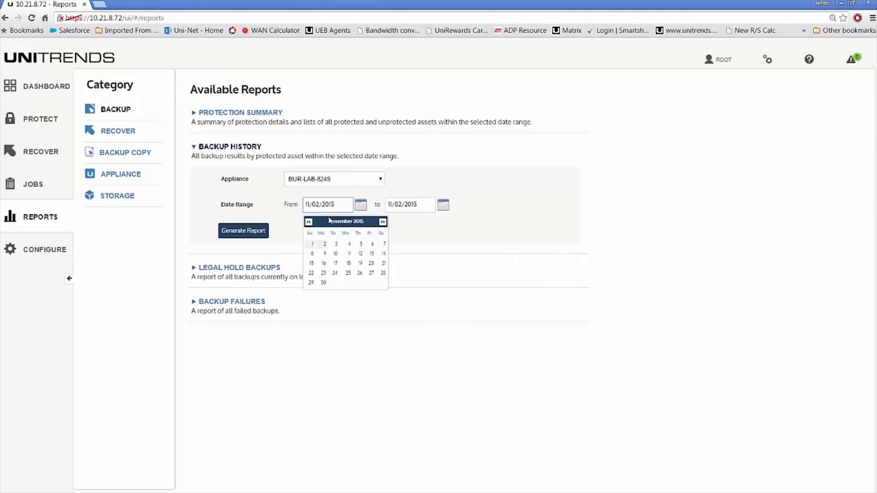
click(309, 223)
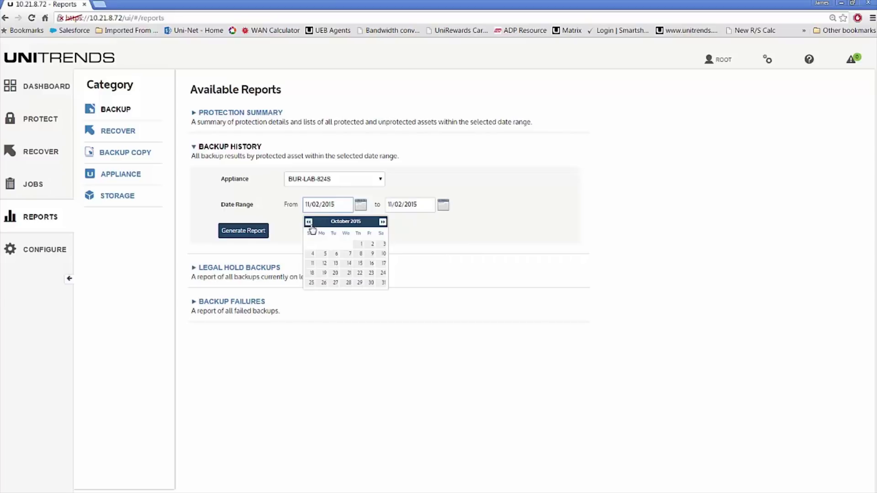
click(324, 283)
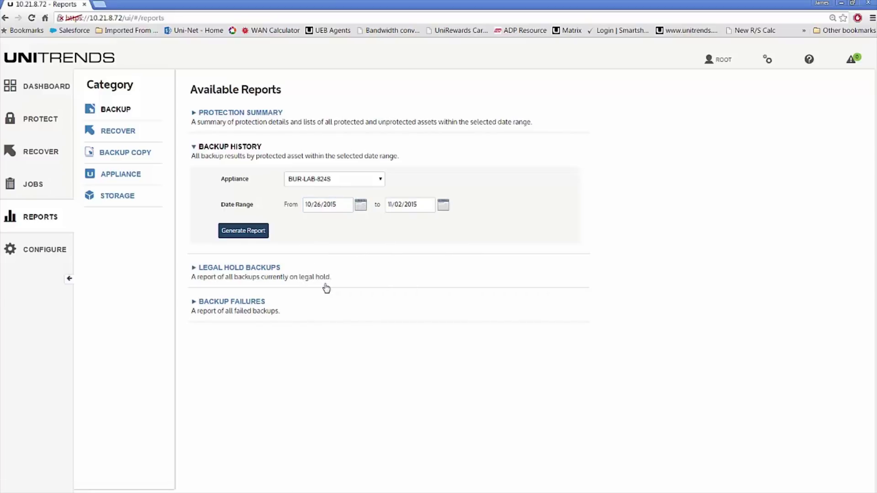
click(246, 232)
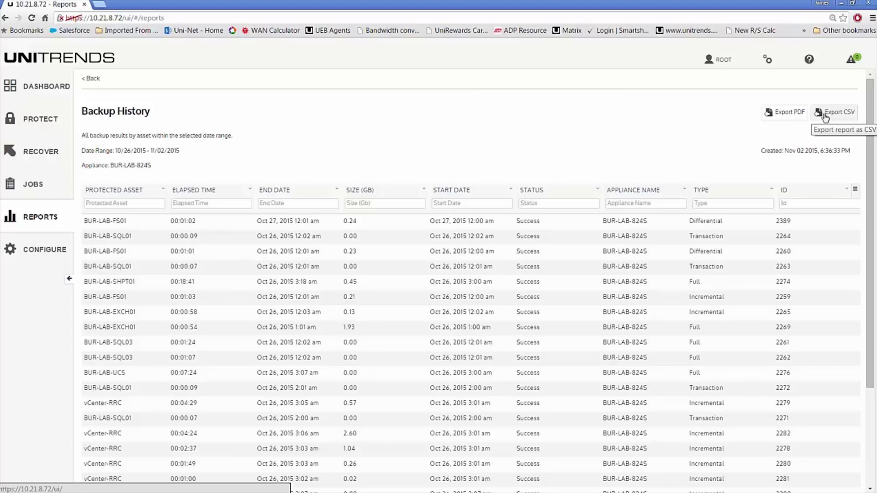
- Open the Configure section listing appliances BUR-LAB-824S and BUR-LAB-936S
click(31, 253)
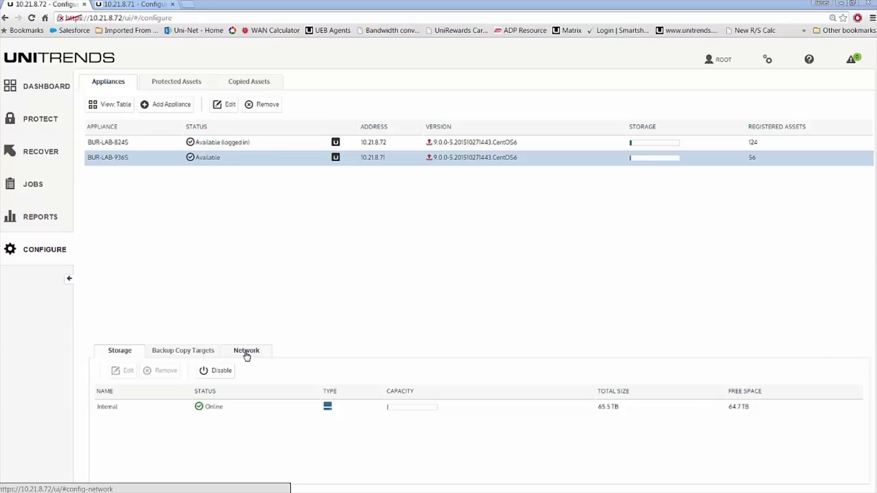
- Open the Edit Appliance dialog for the BUR-LAB-936S appliance
click(219, 109)
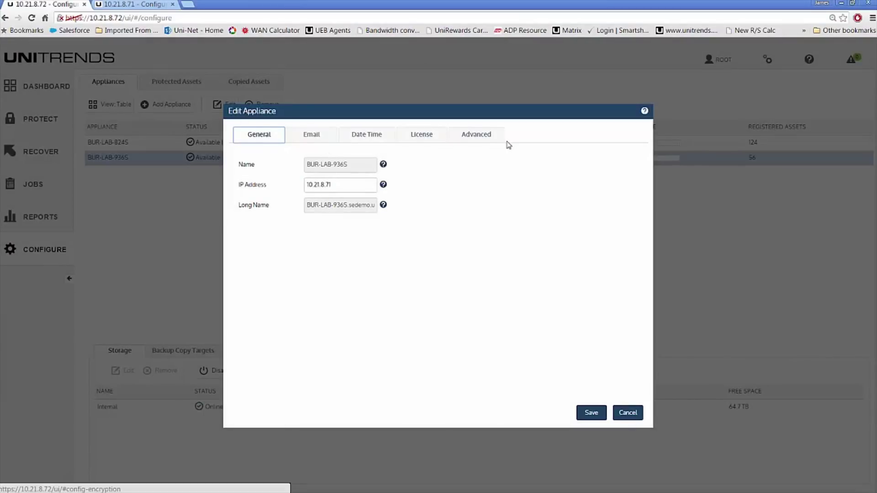
- Cancel the Edit Appliance dialog without saving and switch to the Protected Assets list
click(636, 415)
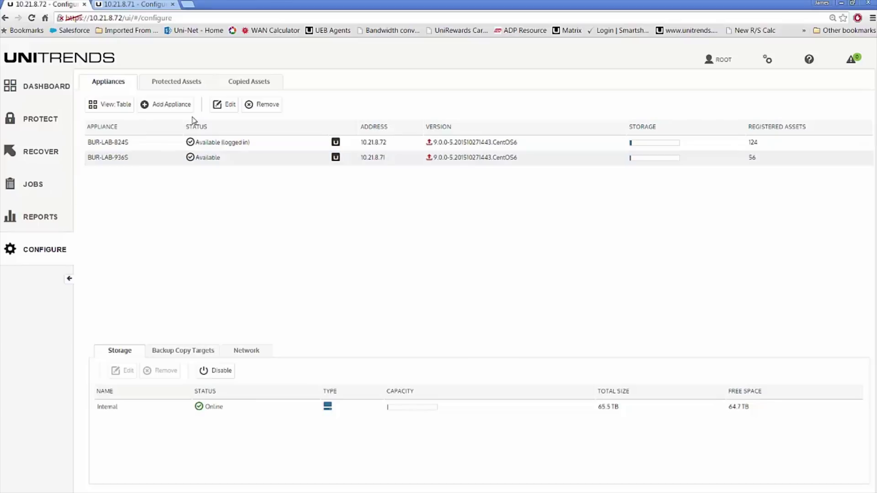
click(176, 82)
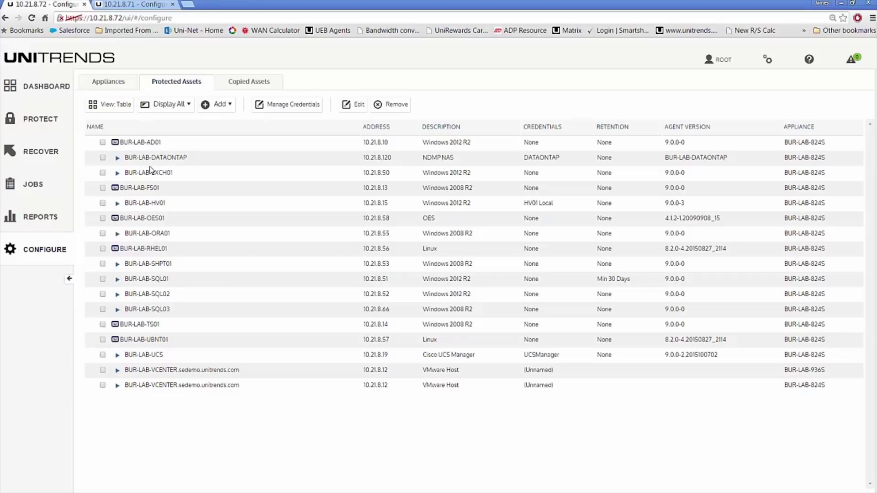
- Expand the Add menu in the Protected Assets toolbar to show Asset, Virtual Host and NAS
click(219, 105)
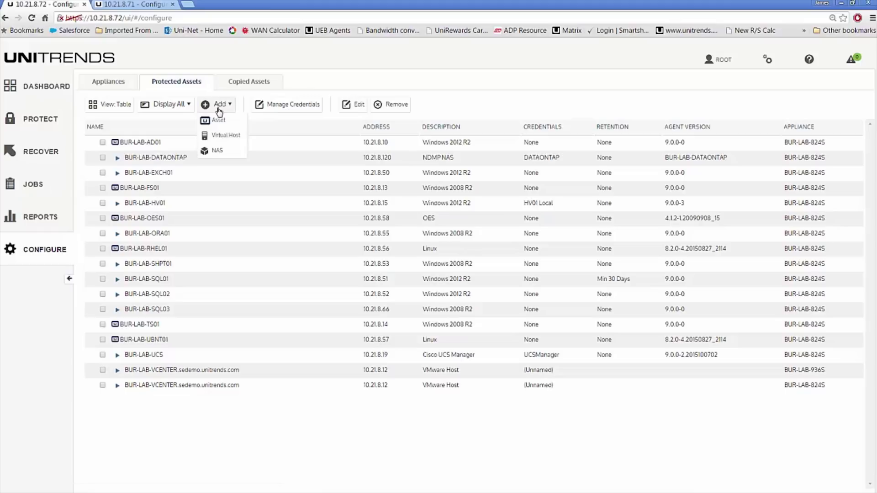